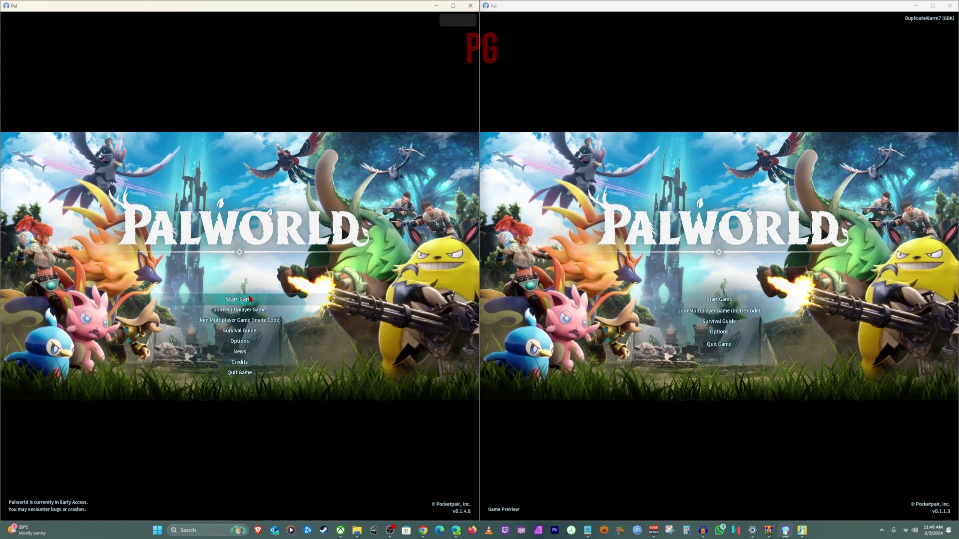
# Step: Open World Select in both Palworld windows, comparing MILK LANDS at day 263/level 50 and day 84/level 39
pyautogui.click(250, 300)
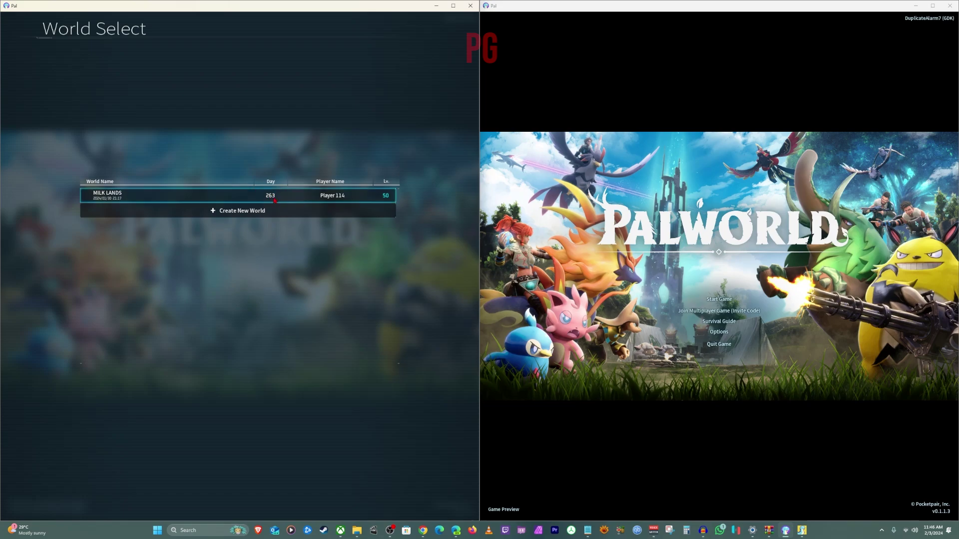
pyautogui.click(720, 300)
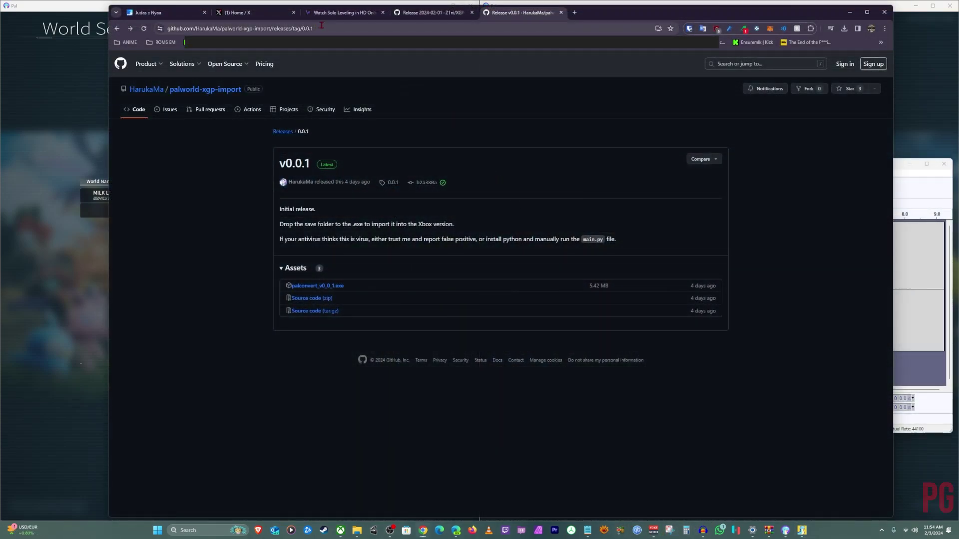
# Step: Download the Source code (zip) archive from the palworld-xgp-import v0.0.1 GitHub release page
pyautogui.moveTo(322, 28); pyautogui.dragTo(159, 28)
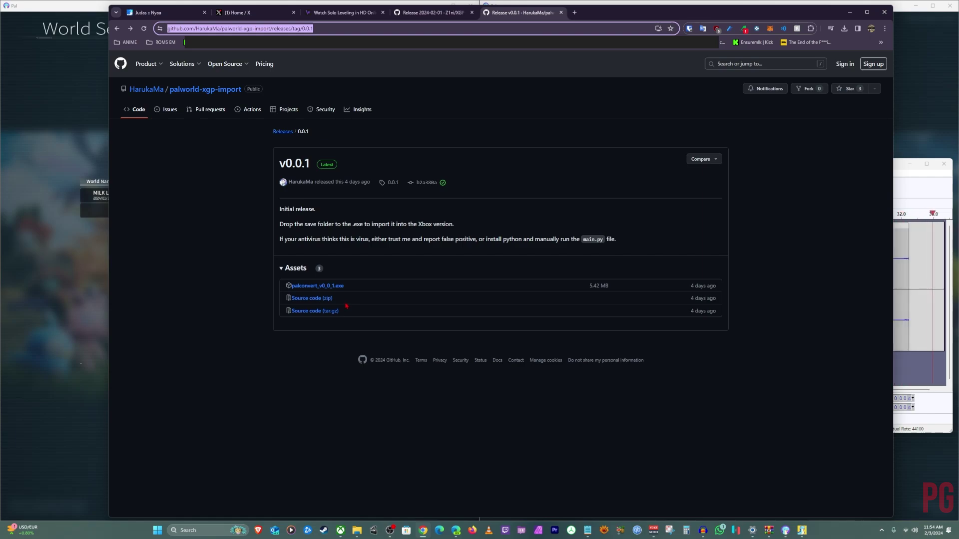
pyautogui.click(307, 298)
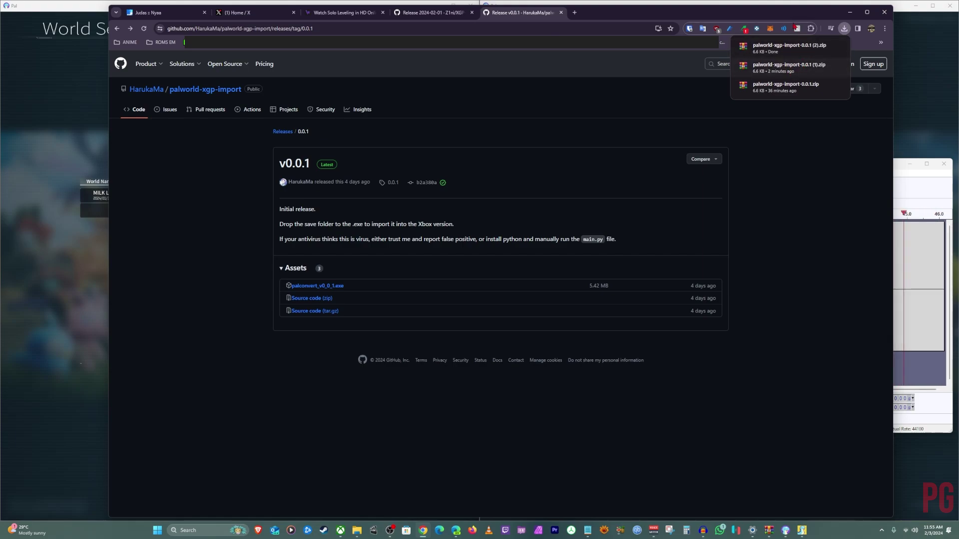
pyautogui.moveTo(357, 531)
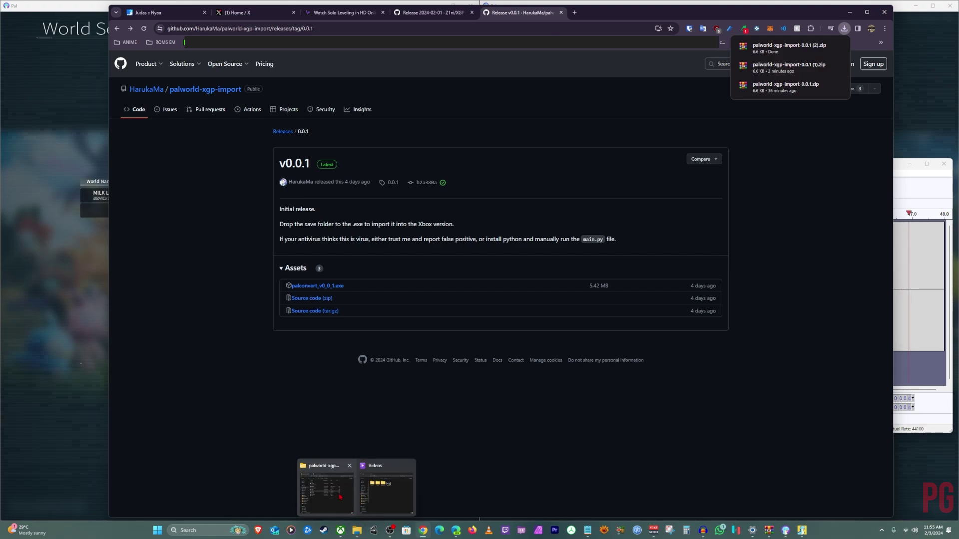
# Step: Go to Downloads in File Explorer and open the palworld-xgp-import-0.0.1 folder
pyautogui.click(327, 484)
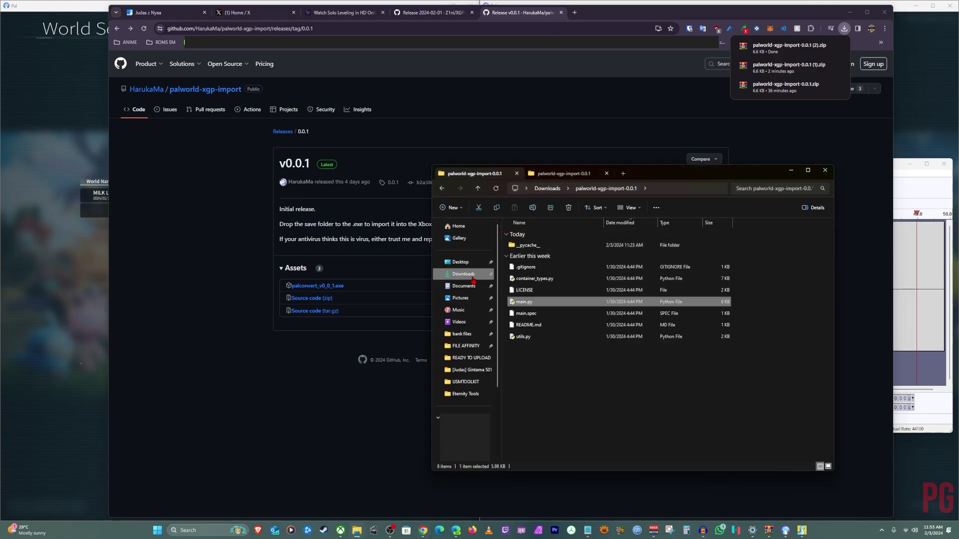
pyautogui.click(462, 275)
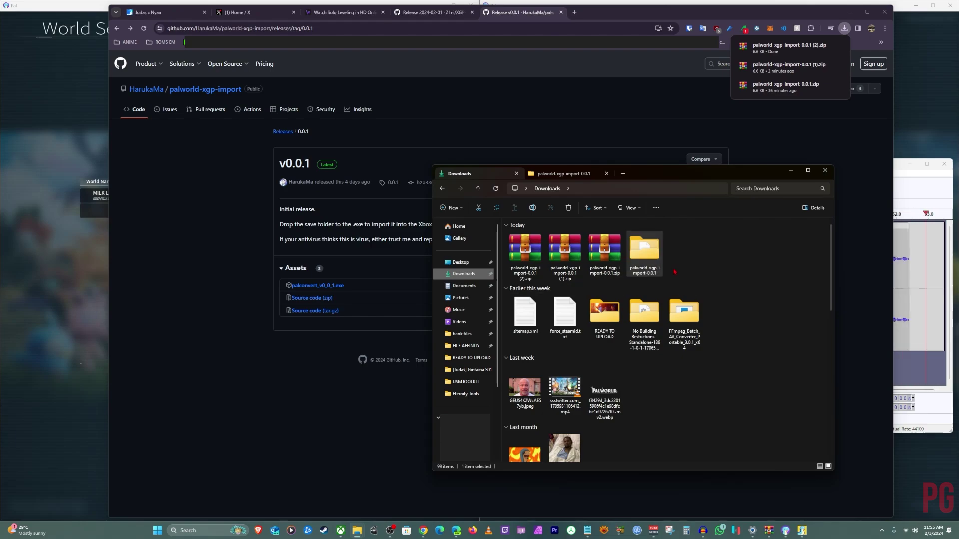
pyautogui.doubleClick(638, 253)
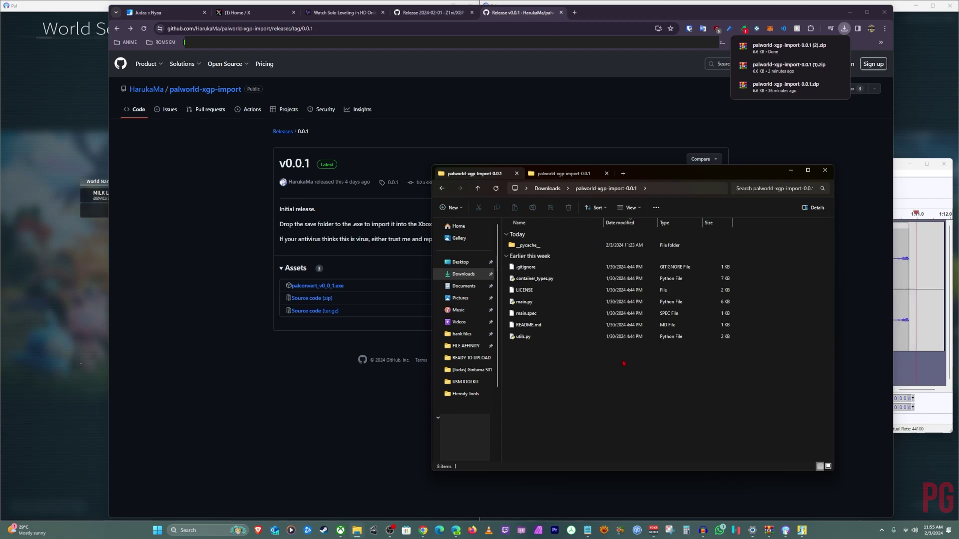
# Step: Open the %localappdata% folder using the Run dialog and move its window up and left
pyautogui.press('super+r')
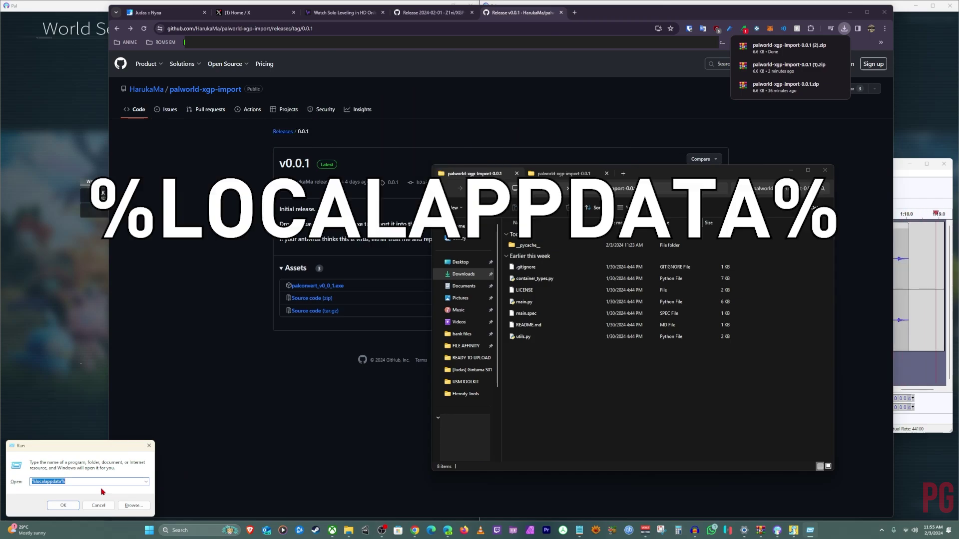
pyautogui.press('Return')
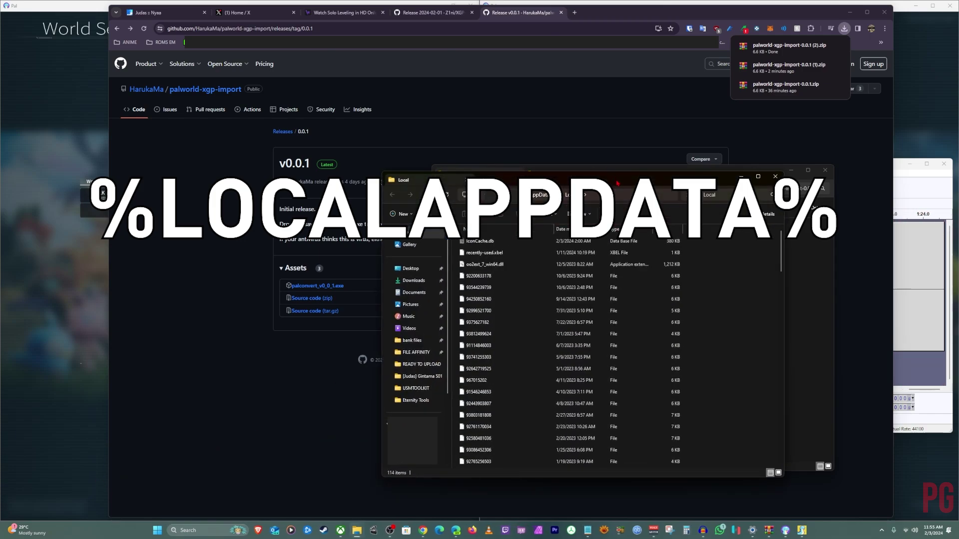
pyautogui.moveTo(617, 183); pyautogui.dragTo(556, 106)
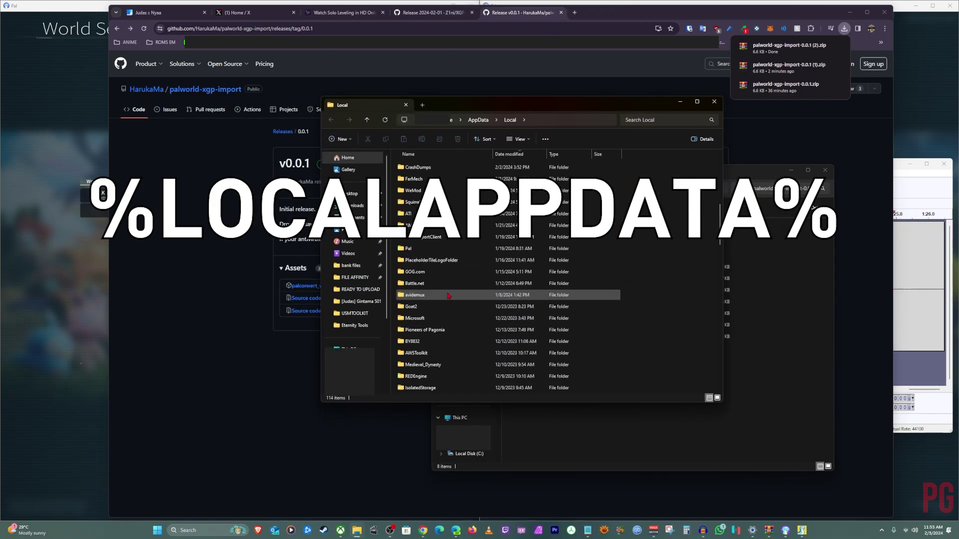
# Step: Browse to Pal > Saved > SaveGames, select the numbered save folder, and place it beside the tool folder
pyautogui.doubleClick(409, 248)
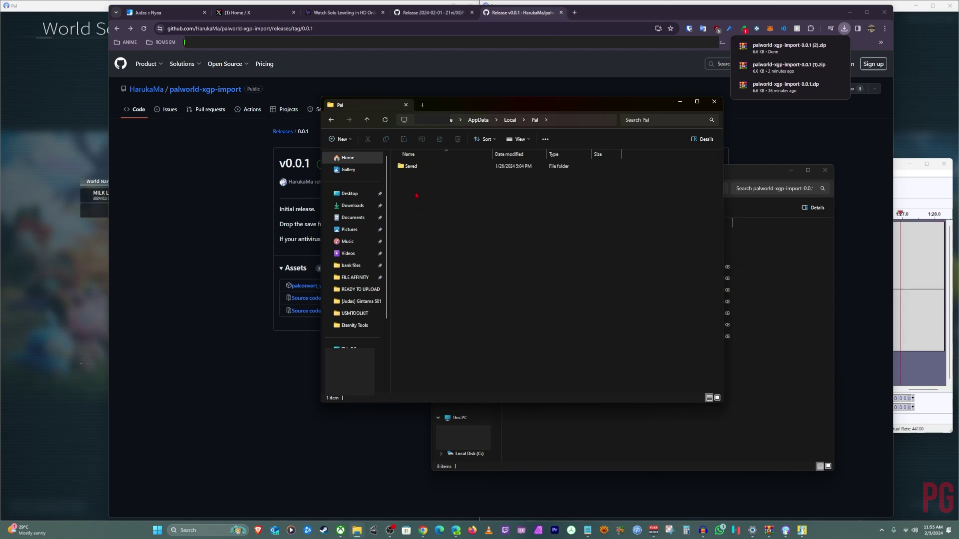
pyautogui.doubleClick(411, 166)
pyautogui.click(424, 214)
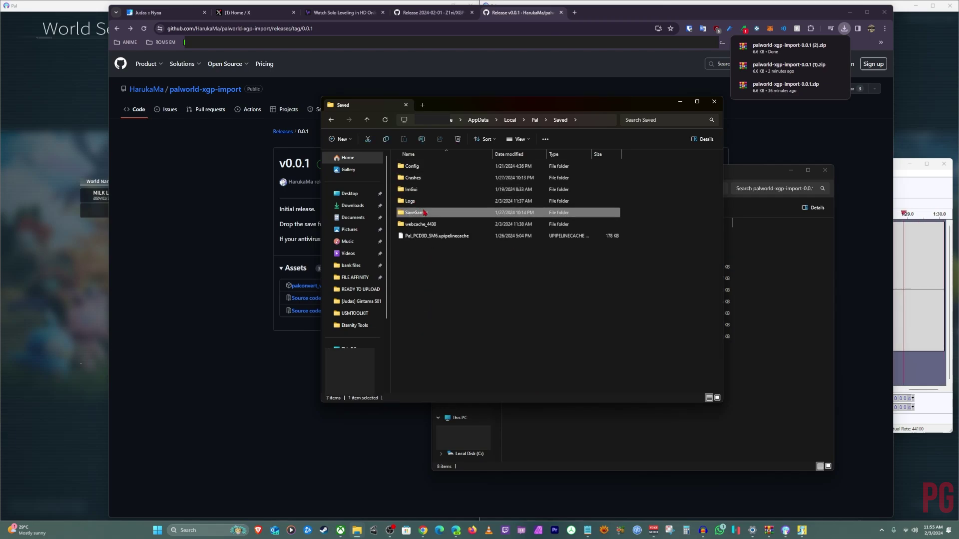
pyautogui.doubleClick(424, 213)
pyautogui.click(426, 166)
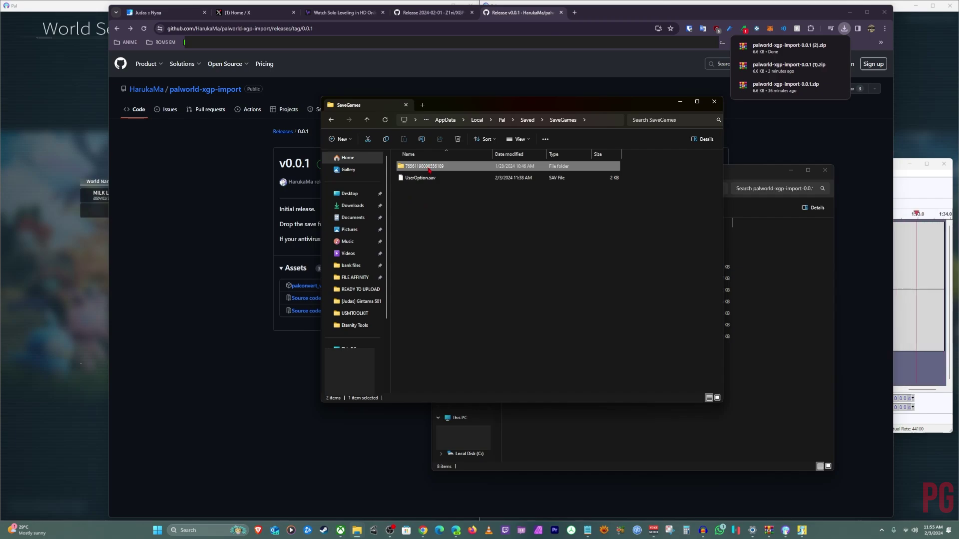
pyautogui.moveTo(424, 166)
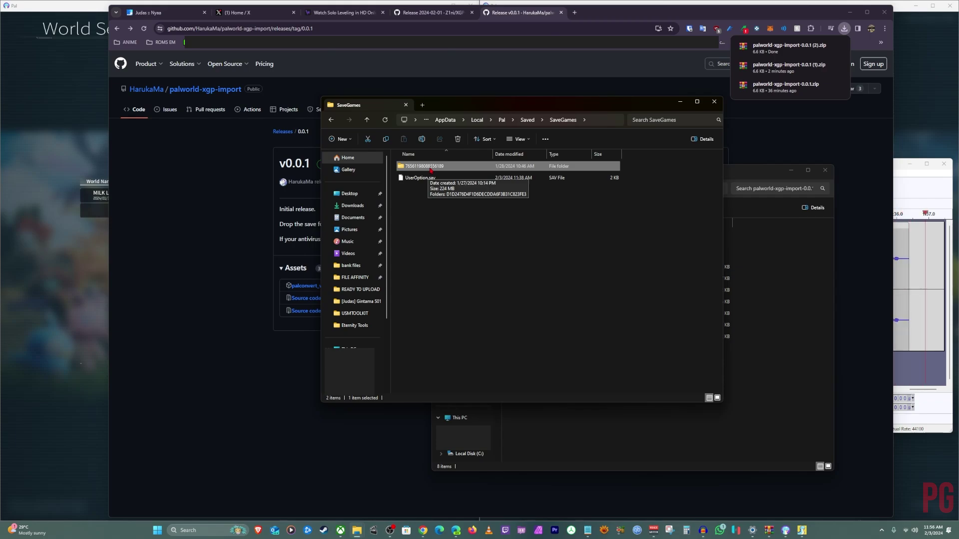
pyautogui.moveTo(488, 105); pyautogui.dragTo(405, 106)
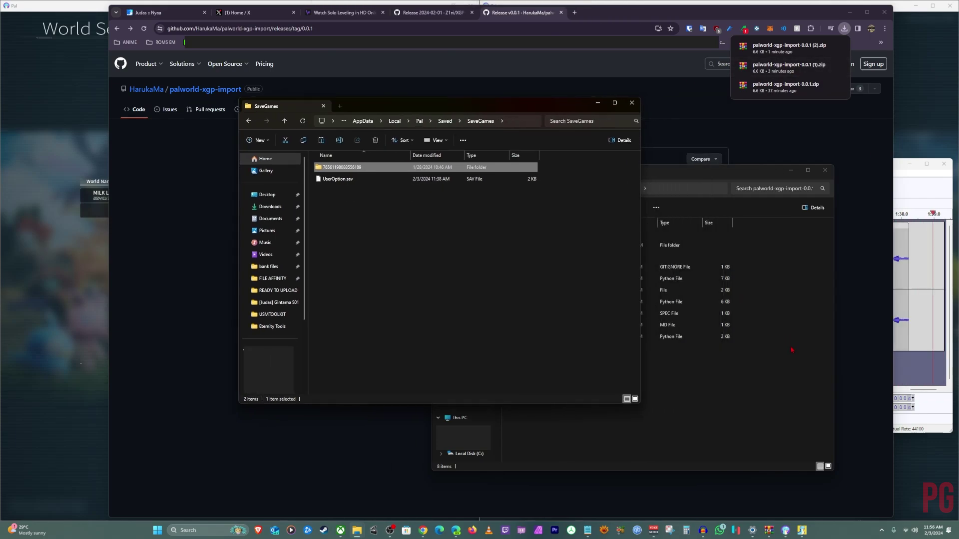
pyautogui.click(790, 354)
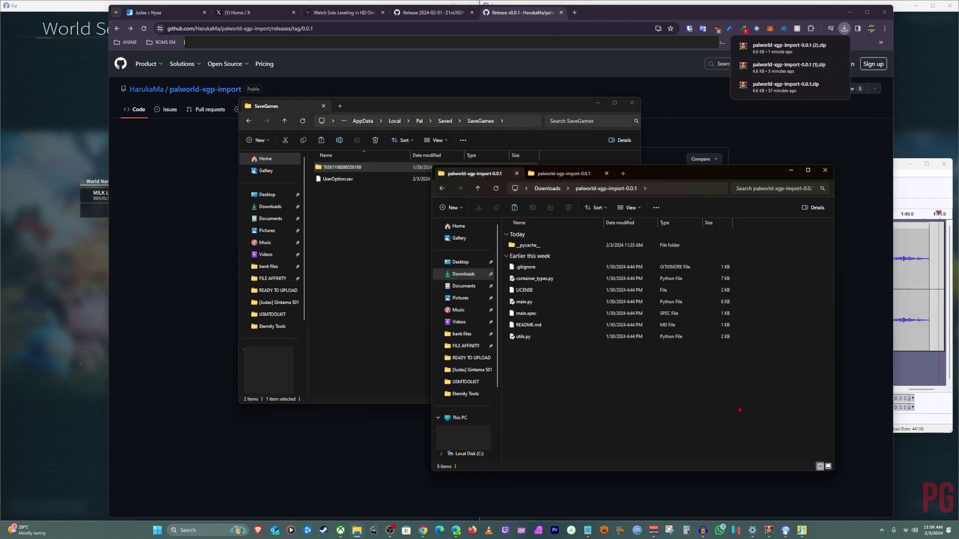
pyautogui.hotkey('ctrl', 'v')
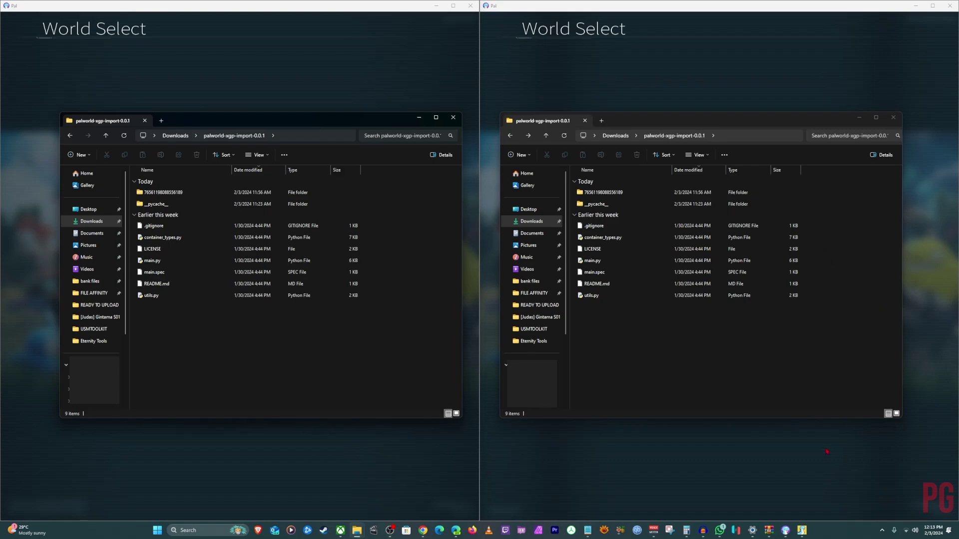
# Step: Open a PowerShell terminal in the palworld-xgp-import-0.0.1 folder and move it to the left
pyautogui.rightClick(690, 357)
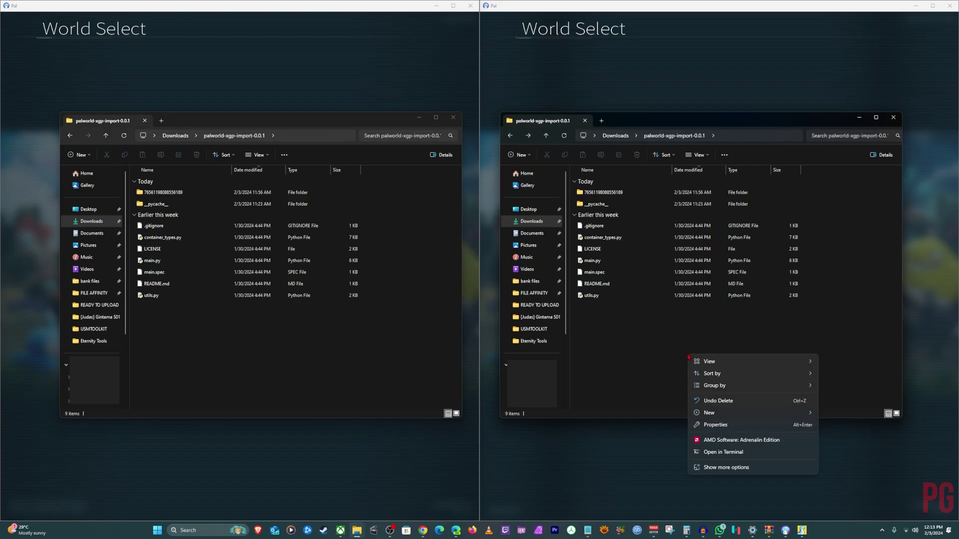
pyautogui.click(721, 454)
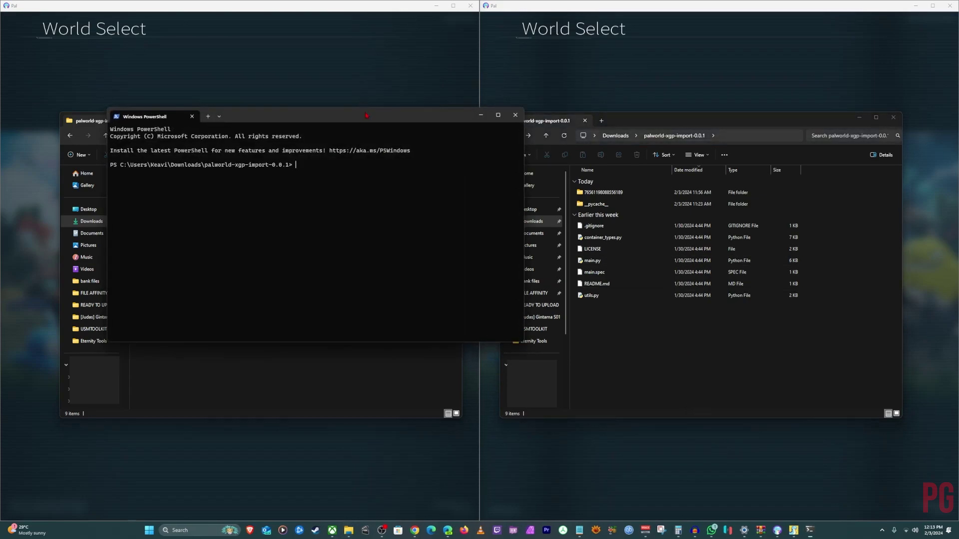
pyautogui.moveTo(387, 120); pyautogui.dragTo(295, 132)
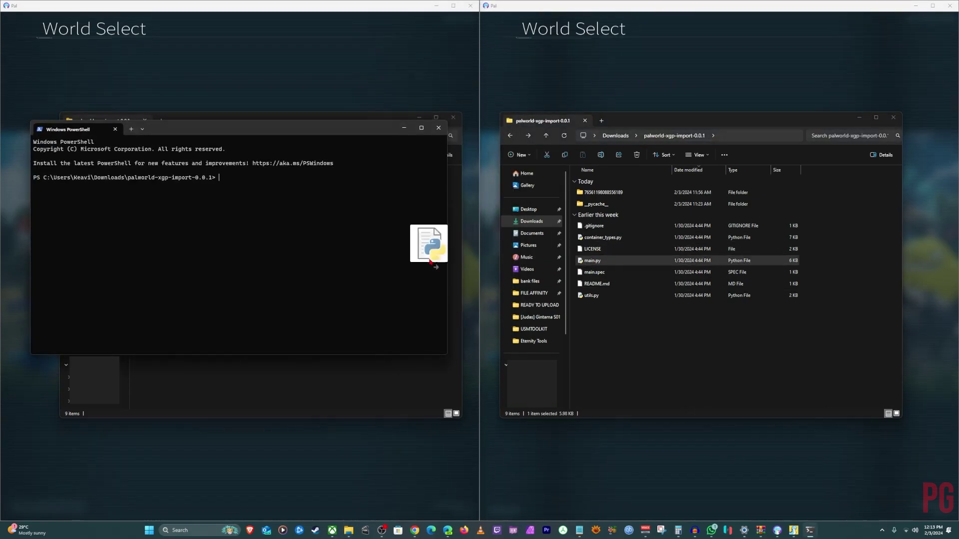
# Step: Add main.py to the command and copy the world save folder's full path from Explorer
pyautogui.moveTo(420, 262); pyautogui.dragTo(339, 240)
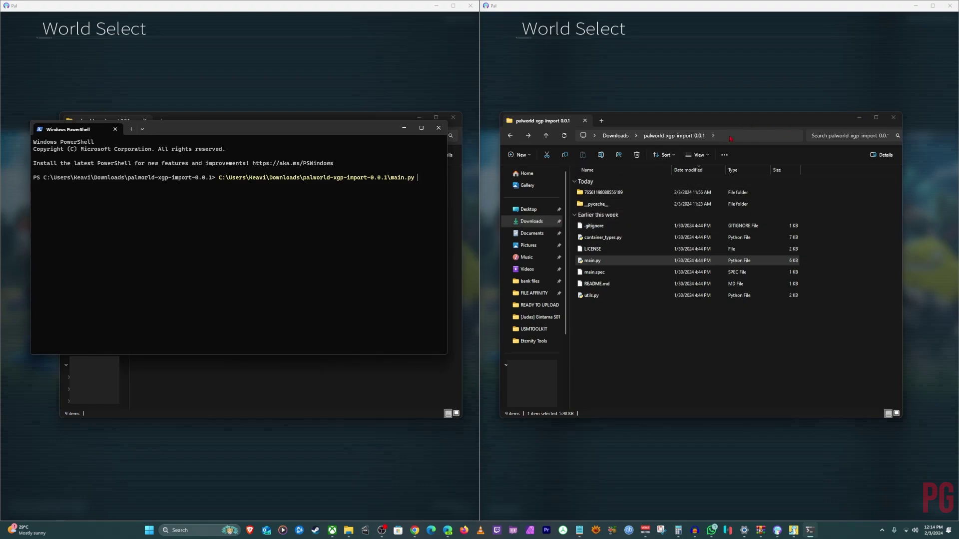
pyautogui.doubleClick(598, 193)
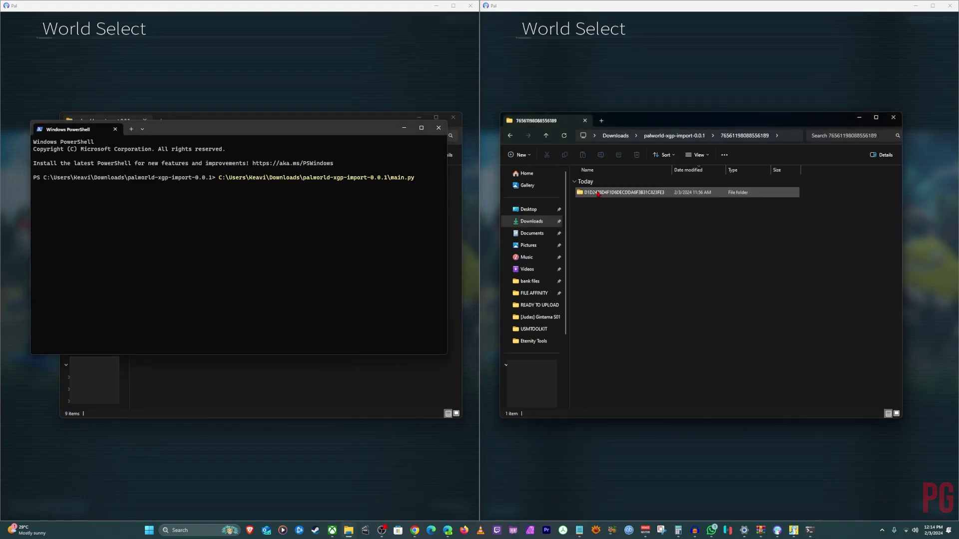
pyautogui.doubleClick(598, 193)
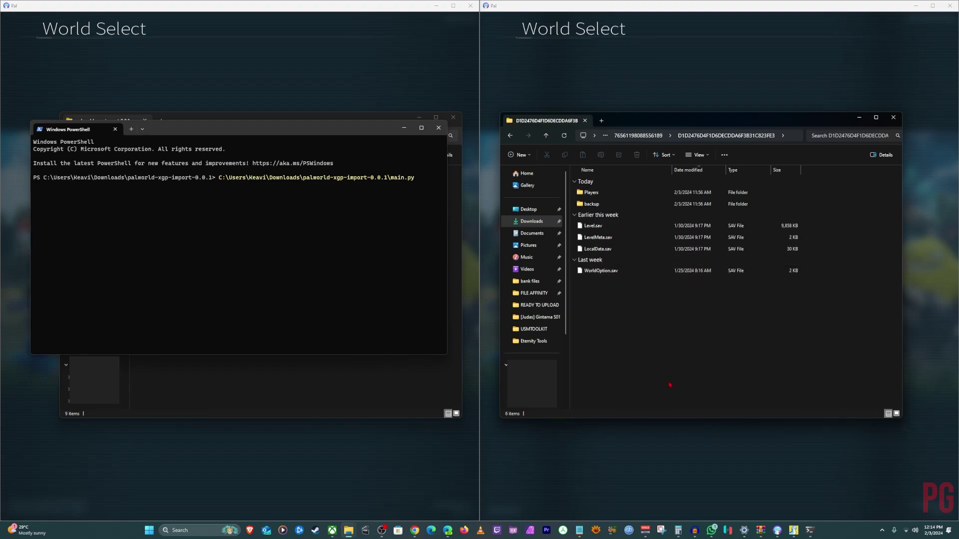
pyautogui.click(800, 137)
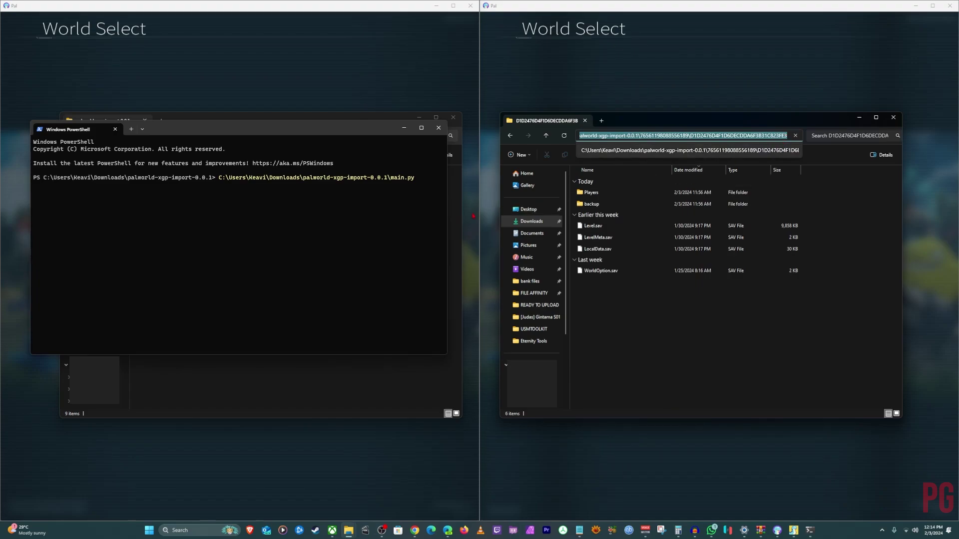
pyautogui.click(416, 181)
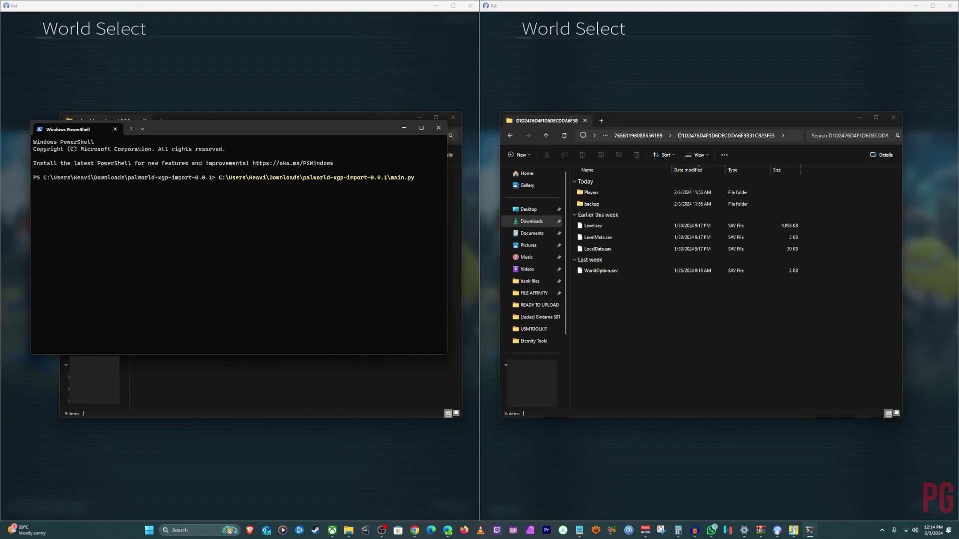
# Step: Paste the world save path after main.py, run the conversion to 'Done!', and close the right Palworld window
pyautogui.hotkey('ctrl', 'v')
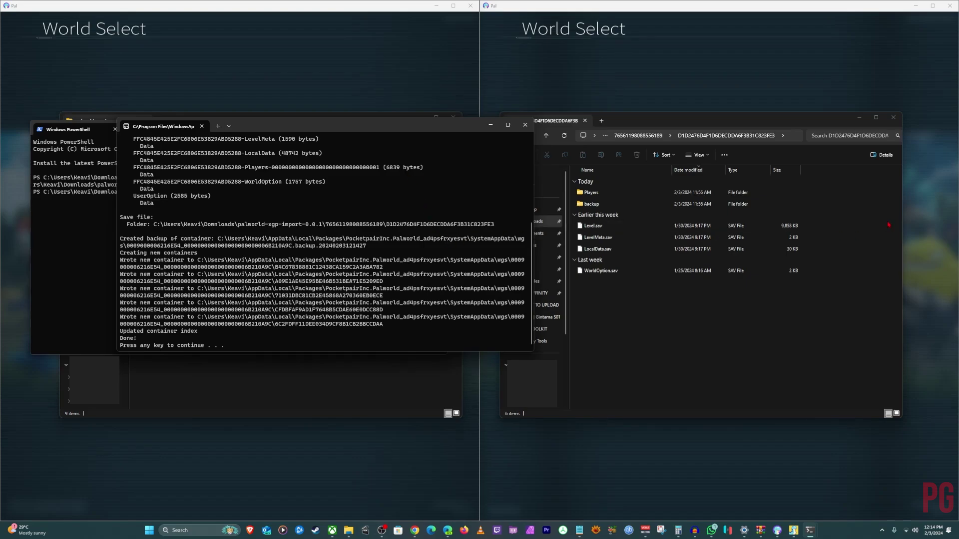
pyautogui.click(717, 97)
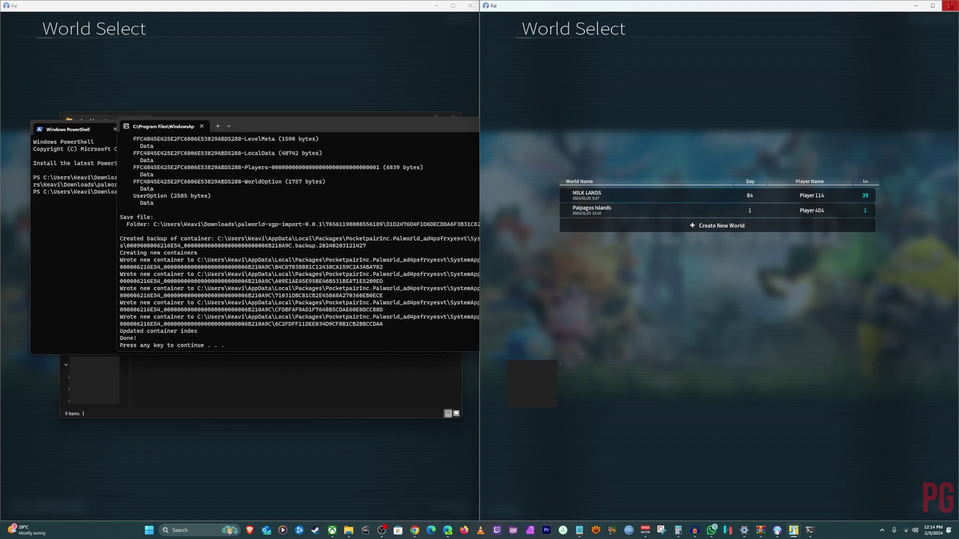
pyautogui.click(948, 6)
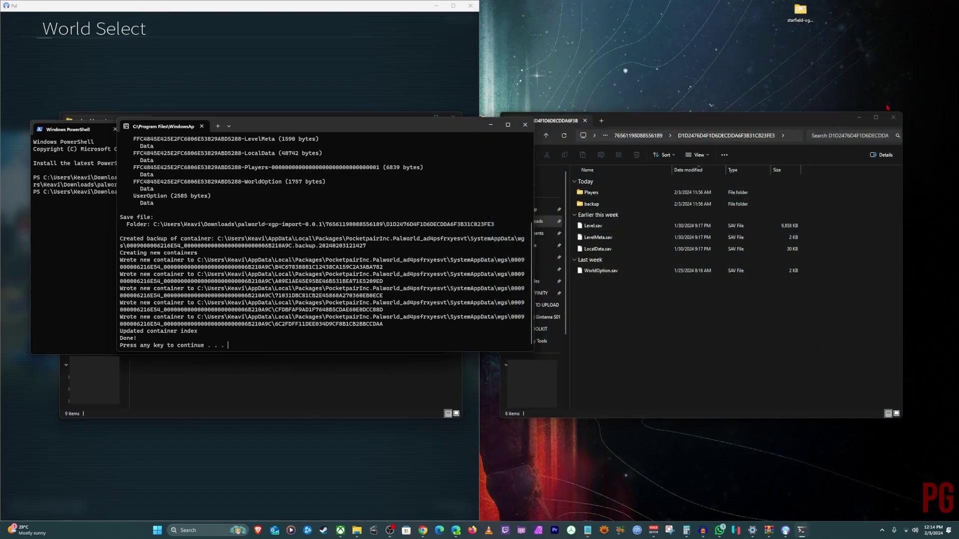
# Step: Launch Game Pass Palworld, accept the beta warning, open its world list, and snap both windows side by side
pyautogui.click(339, 530)
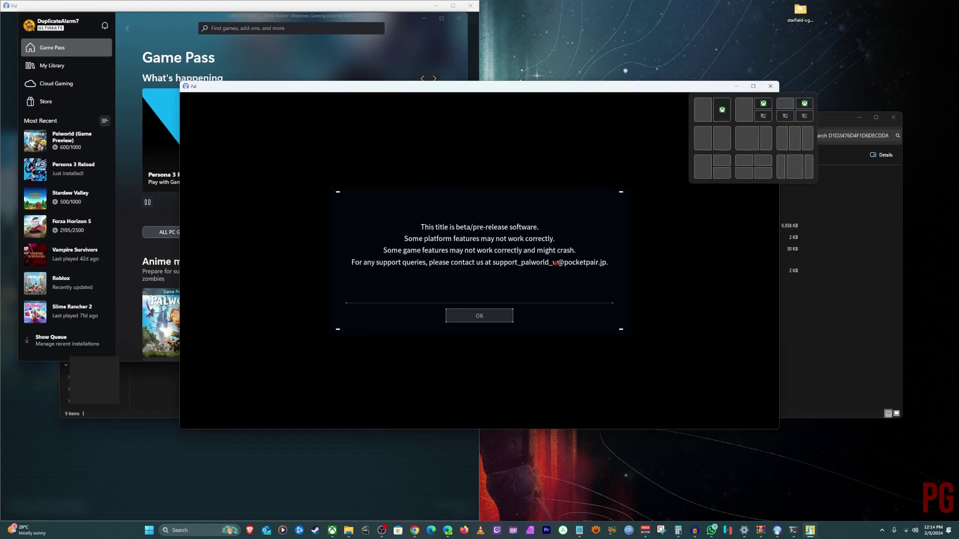
pyautogui.click(507, 314)
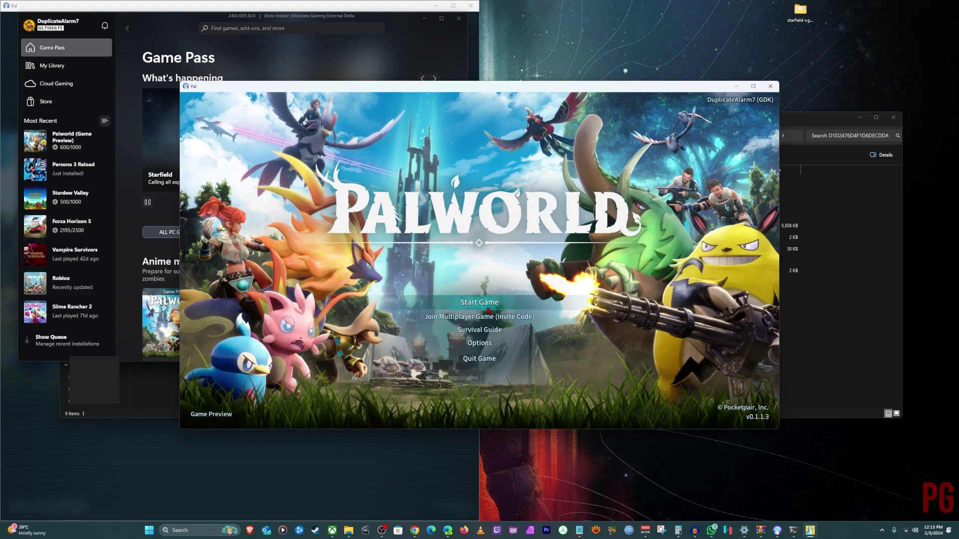
pyautogui.click(488, 310)
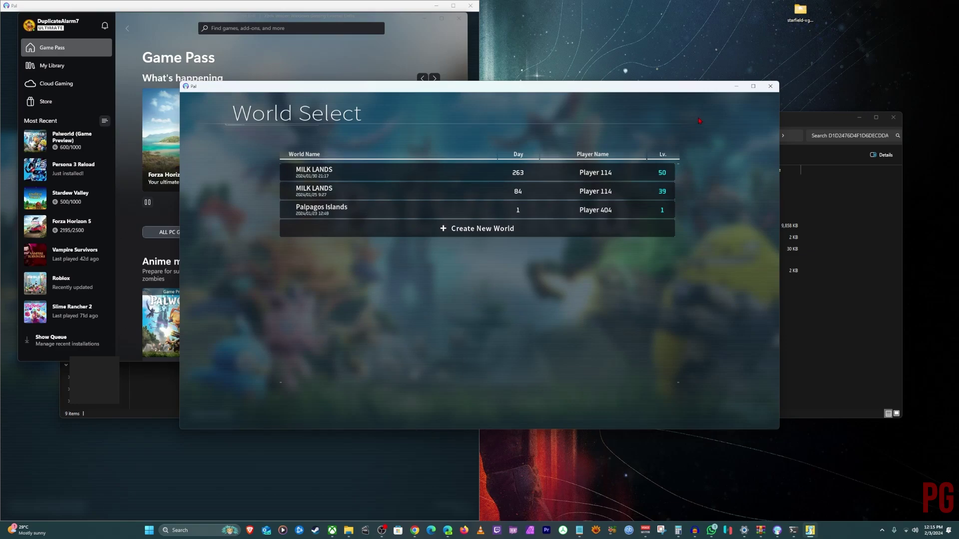
pyautogui.moveTo(752, 87)
pyautogui.click(735, 111)
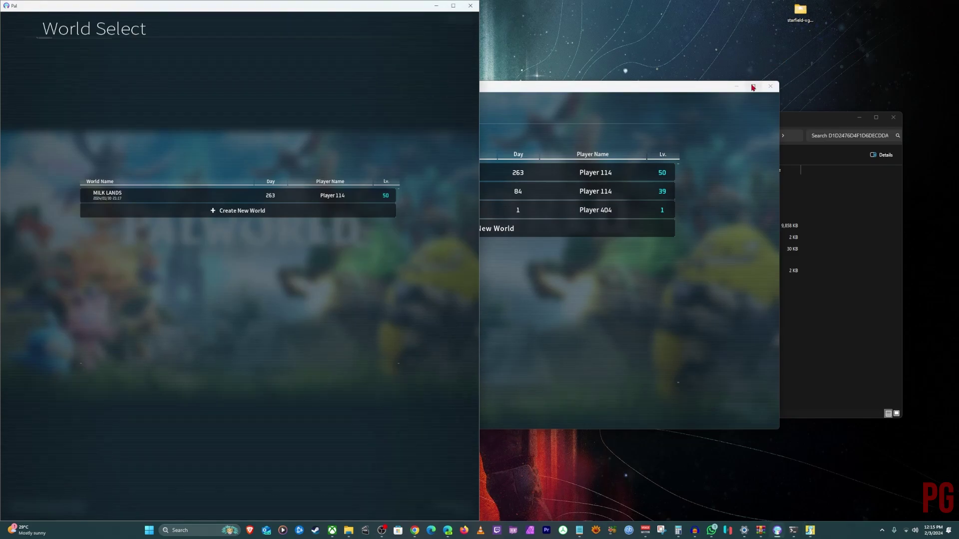
pyautogui.moveTo(752, 87)
pyautogui.click(703, 111)
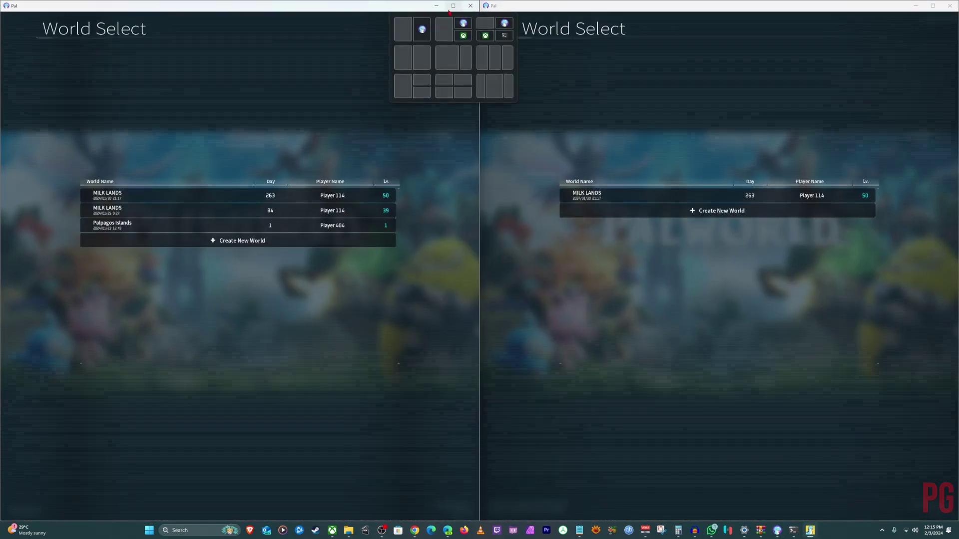
pyautogui.moveTo(932, 5)
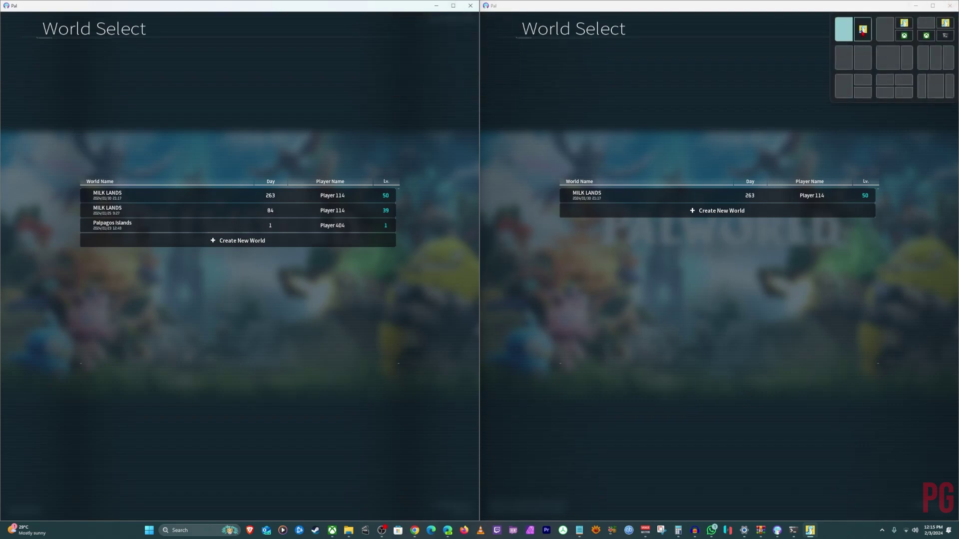
# Step: Swap the window sides and load the 263-day, level-50 MILK LANDS world
pyautogui.click(845, 30)
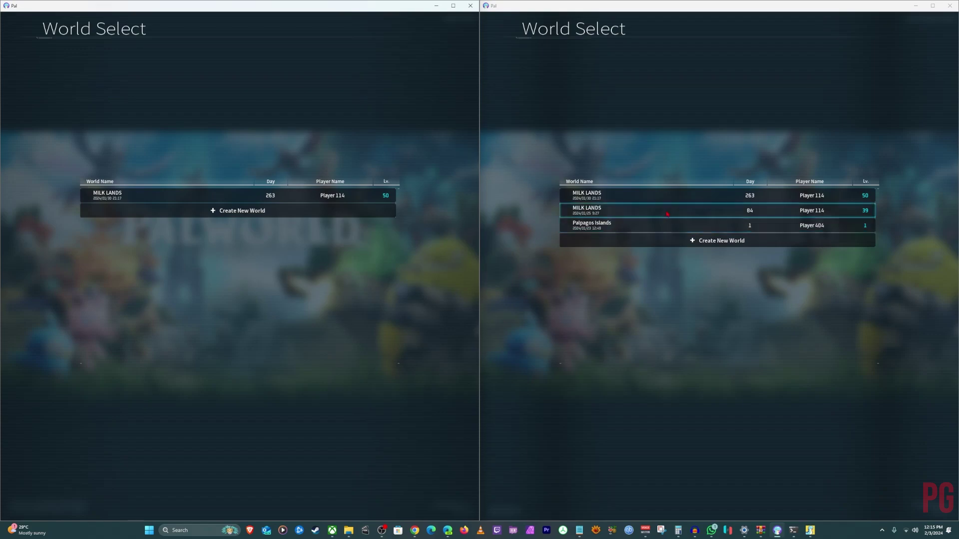
pyautogui.click(723, 195)
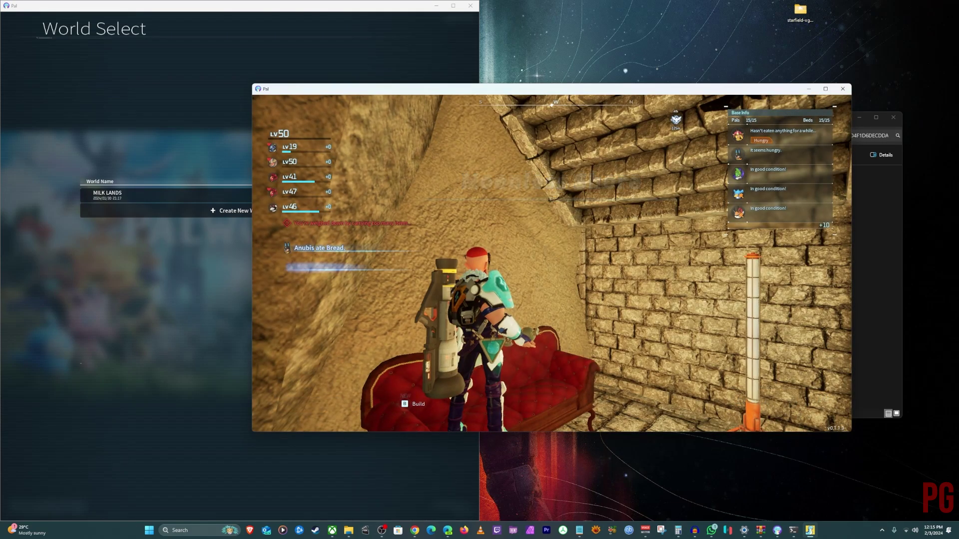
# Step: Walk the level-50 character around the Moonless Shore base, then switch to fullscreen
pyautogui.press('w')
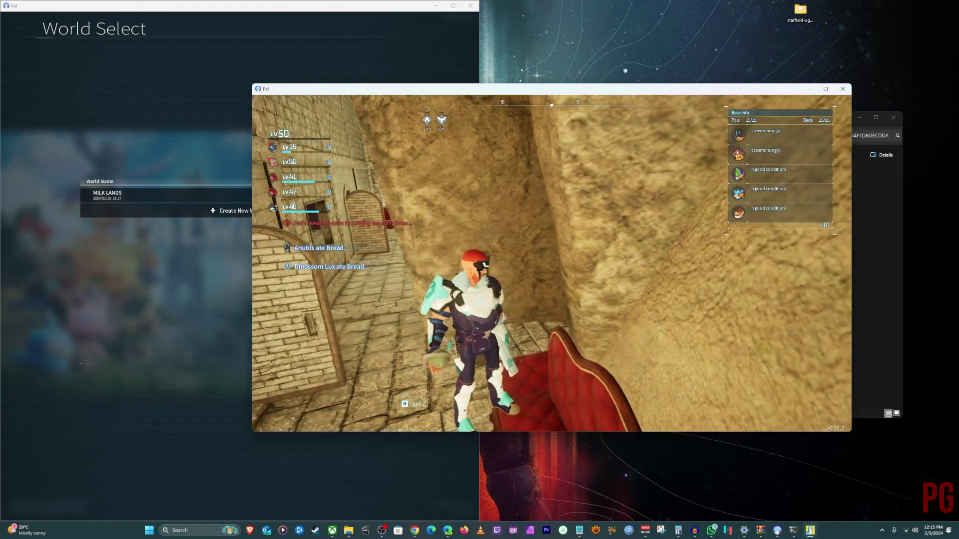
pyautogui.hotkey('alt', 'Return')
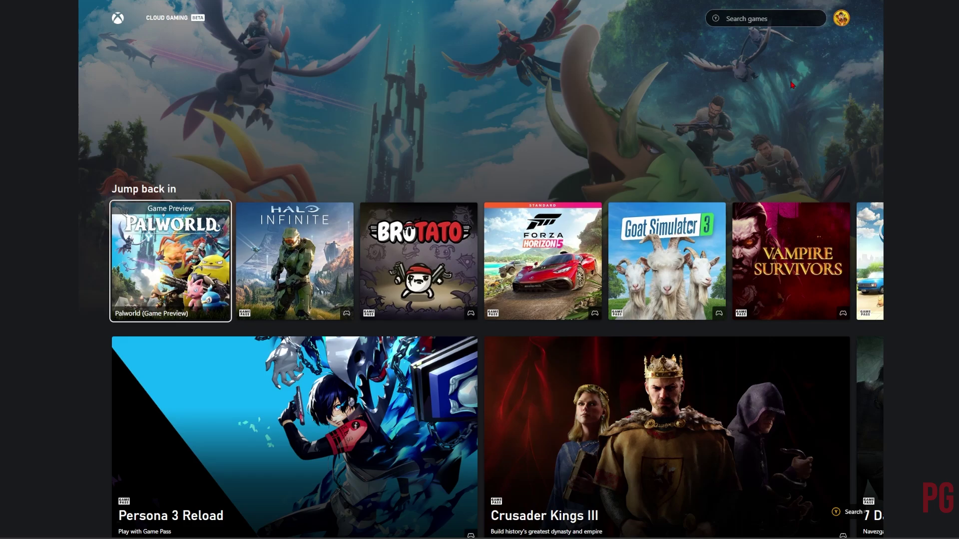
# Step: Start streaming Palworld from the Jump back in row on Xbox Cloud Gaming
pyautogui.press('Return')
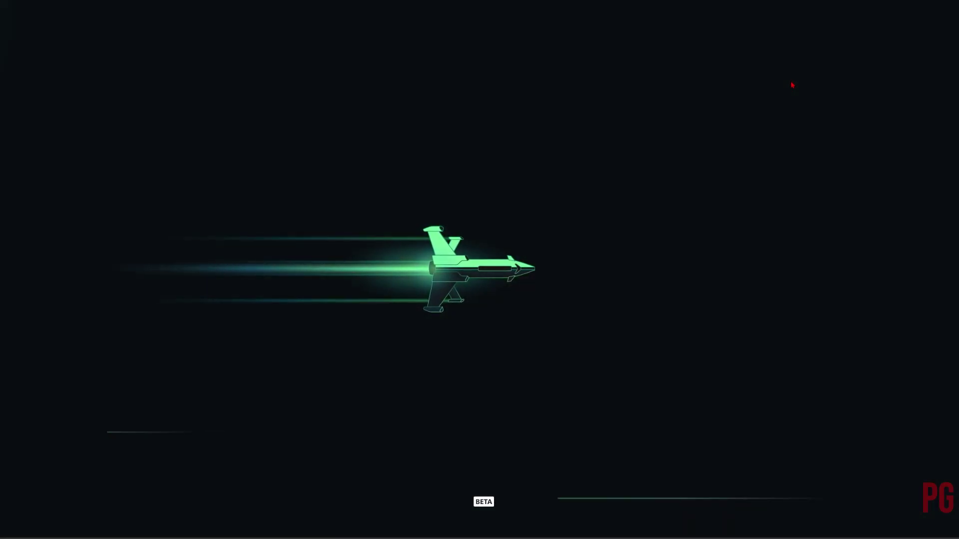